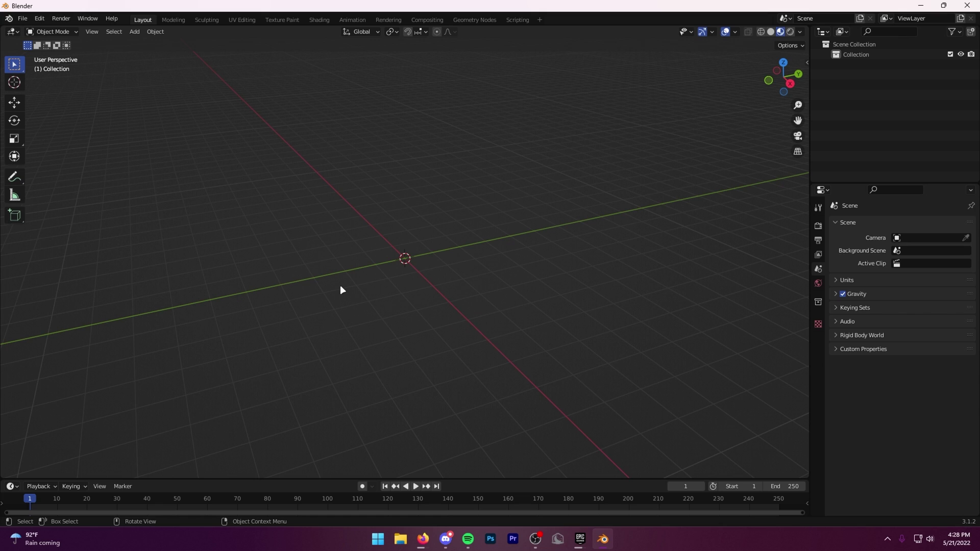
# Step: Enable the Tasty rig import option in Fortnite Porting and export the Battle Royale character toni
pyautogui.press('n')
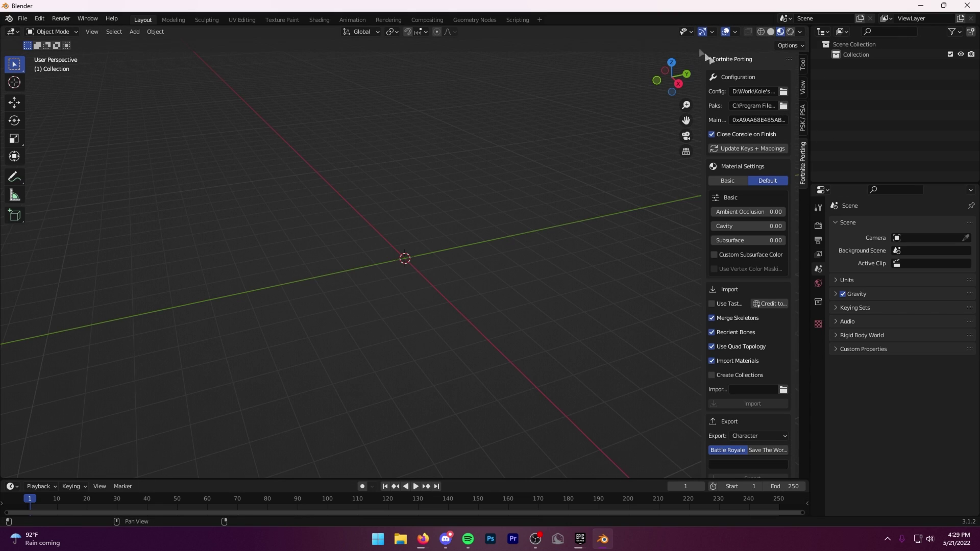
pyautogui.click(718, 304)
pyautogui.scroll(-2, 755, 406)
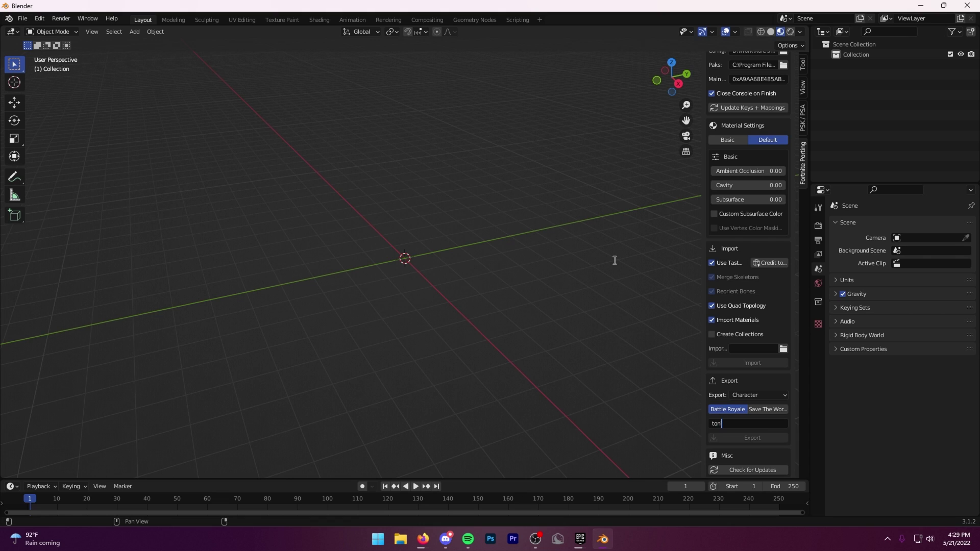
pyautogui.press('Return')
pyautogui.click(720, 437)
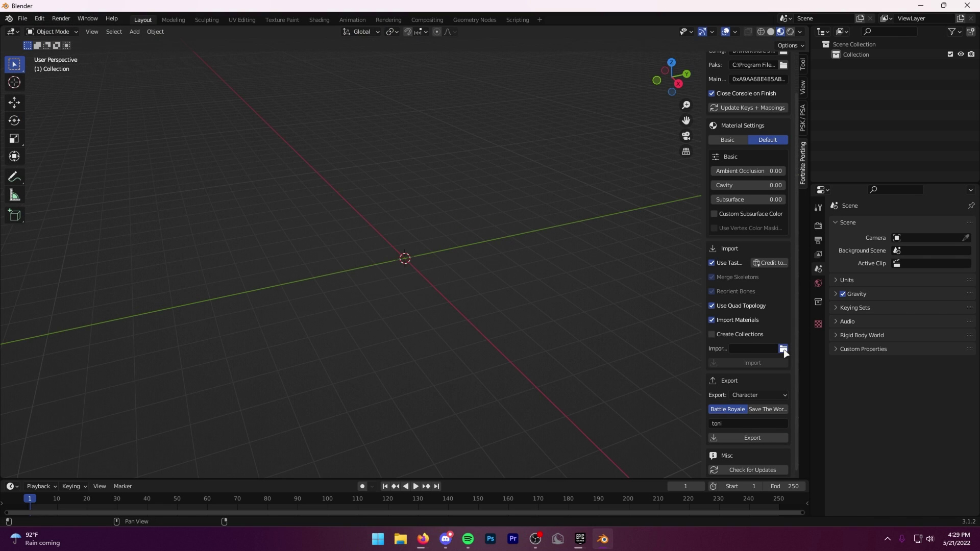
# Step: Choose Toni.json from the exported Character files and import it into the scene
pyautogui.click(783, 349)
pyautogui.doubleClick(378, 195)
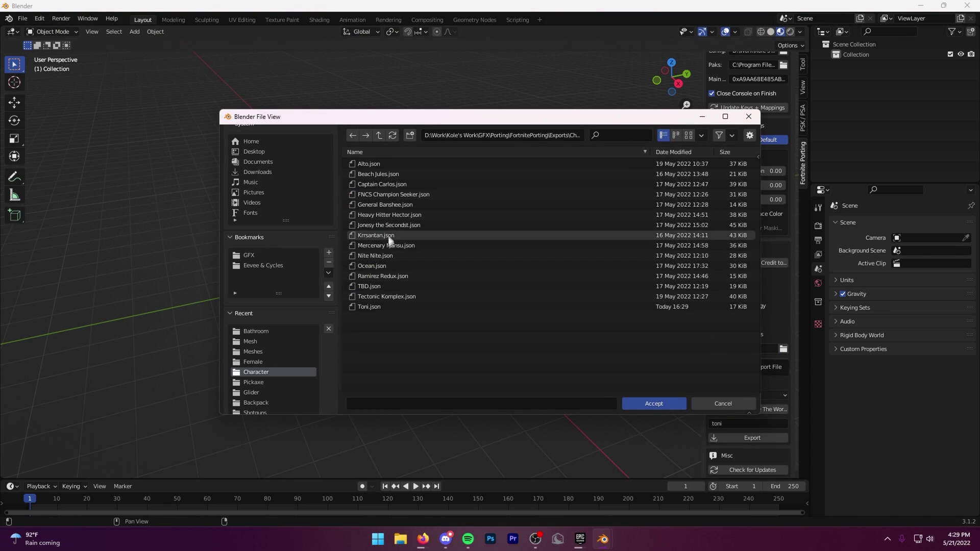
pyautogui.click(371, 308)
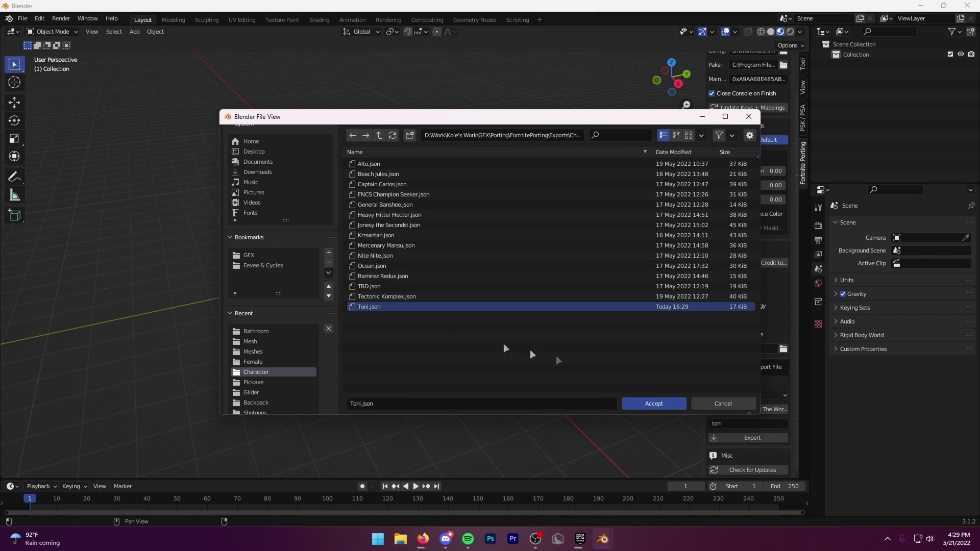
pyautogui.click(659, 405)
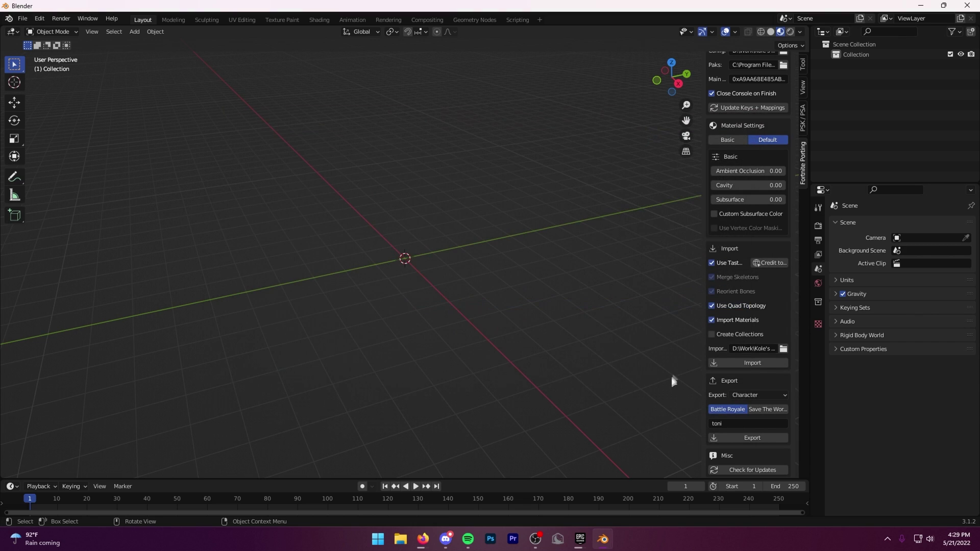
pyautogui.click(747, 363)
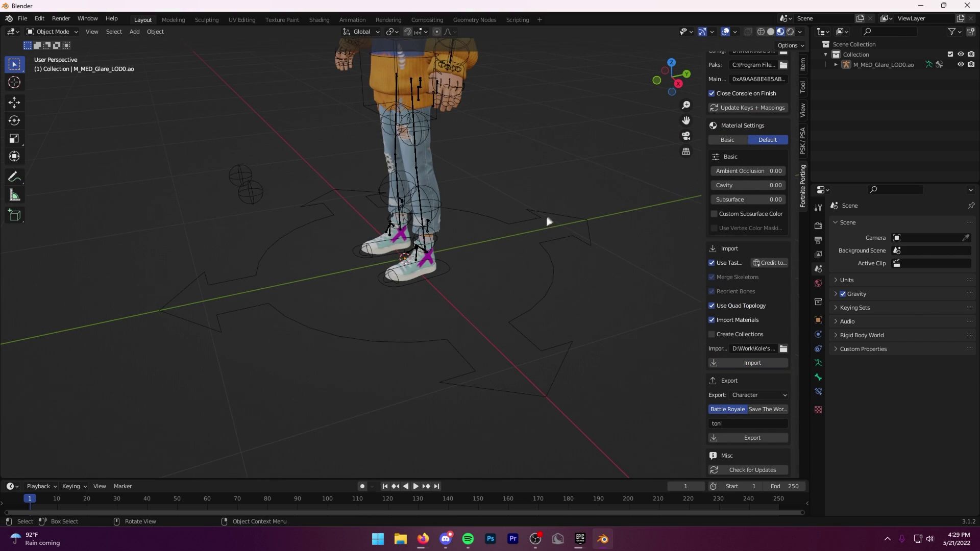
# Step: Inspect the imported character and its rig controls, including the torso and sweater, from the front
pyautogui.moveTo(497, 204); pyautogui.dragTo(535, 202, button='middle')
pyautogui.press('n')
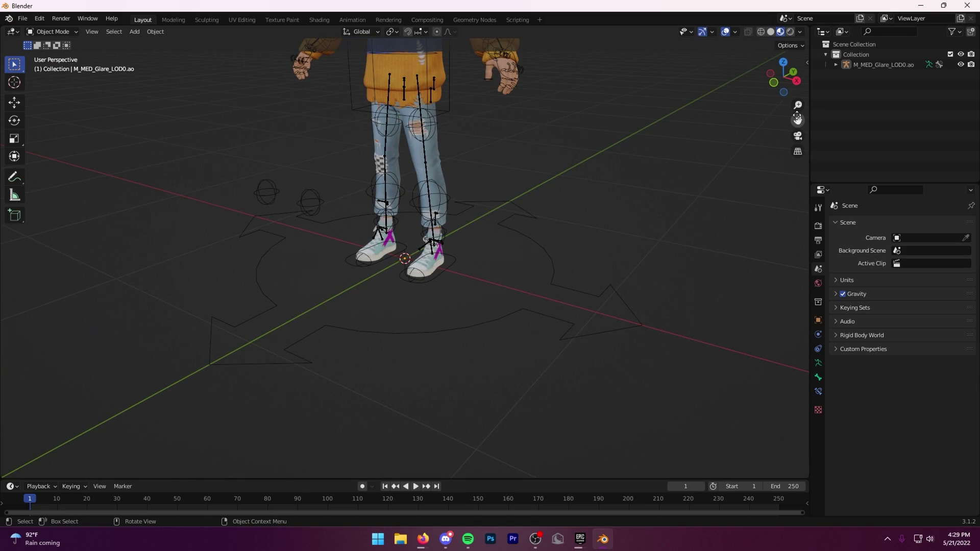
pyautogui.moveTo(797, 116); pyautogui.dragTo(797, 329)
pyautogui.scroll(1, 579, 167)
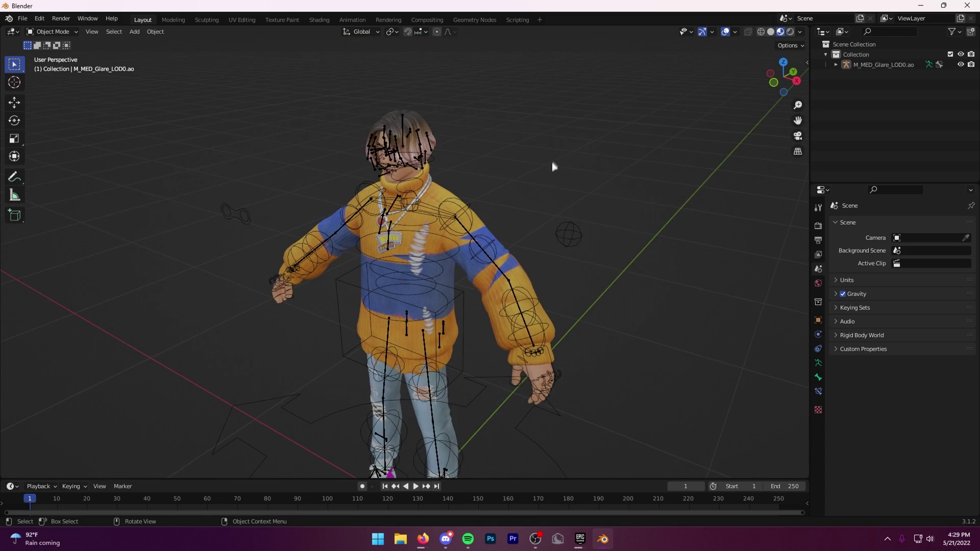
pyautogui.moveTo(553, 167)
pyautogui.mouseDown(button='middle')
pyautogui.moveTo(553, 144)
pyautogui.moveTo(596, 111)
pyautogui.moveTo(644, 123)
pyautogui.moveTo(576, 130)
pyautogui.moveTo(572, 171)
pyautogui.mouseUp(button='middle')
pyautogui.scroll(6, 602, 194)
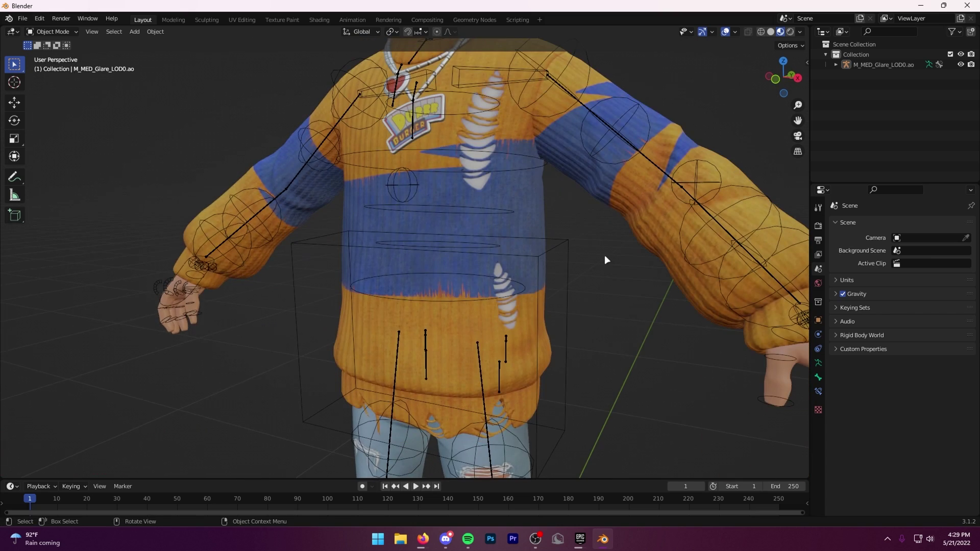
pyautogui.scroll(-5, 605, 255)
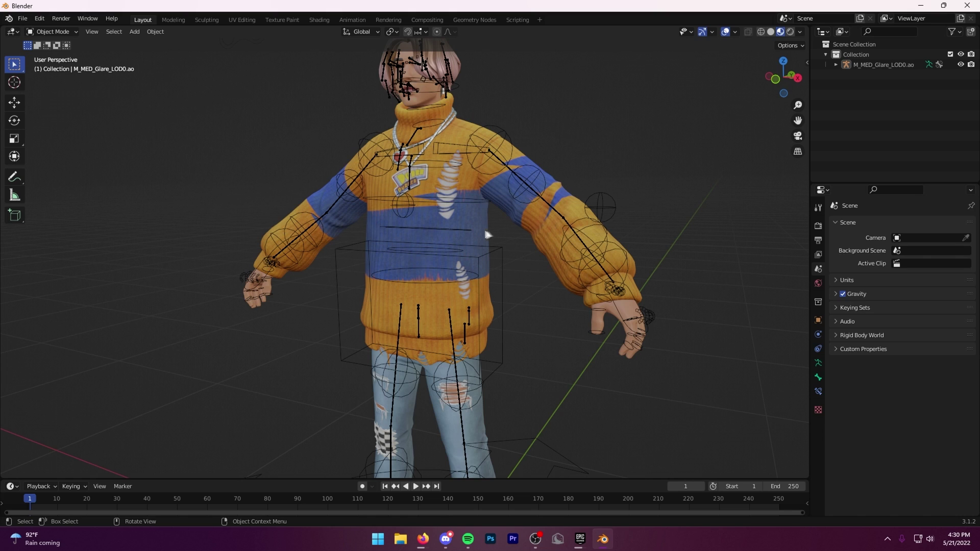
# Step: Select the character's armature and switch it to Pose Mode
pyautogui.click(501, 246)
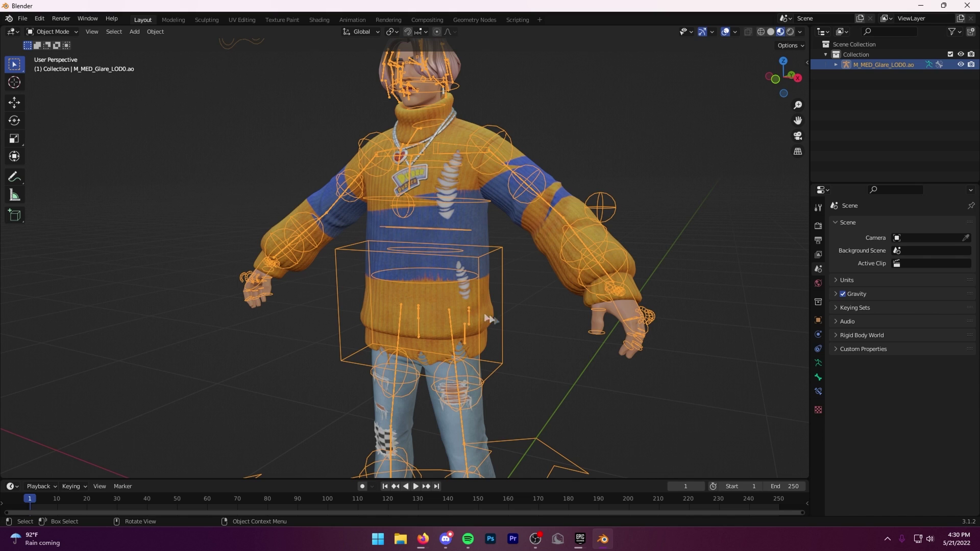
pyautogui.moveTo(518, 248); pyautogui.dragTo(526, 261, button='middle')
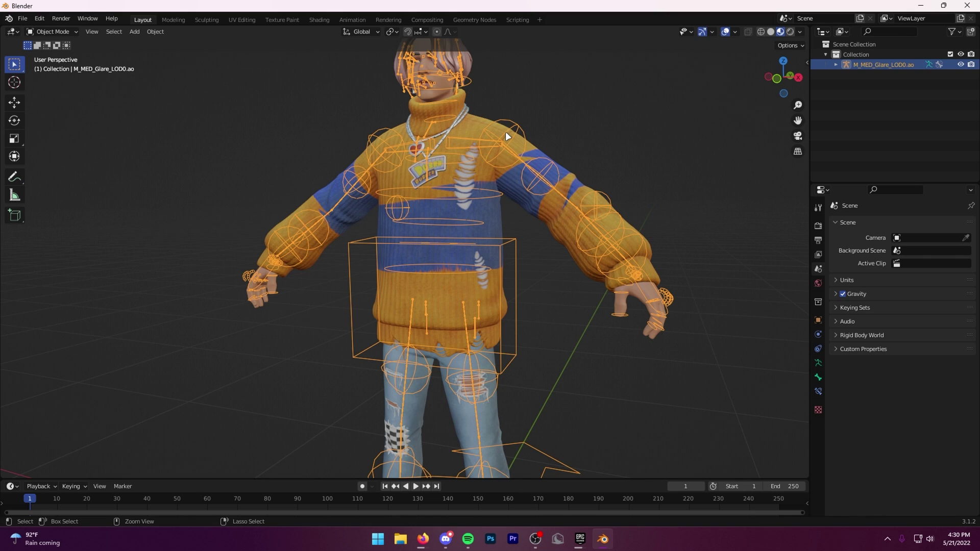
pyautogui.hotkey('ctrl', 'Tab')
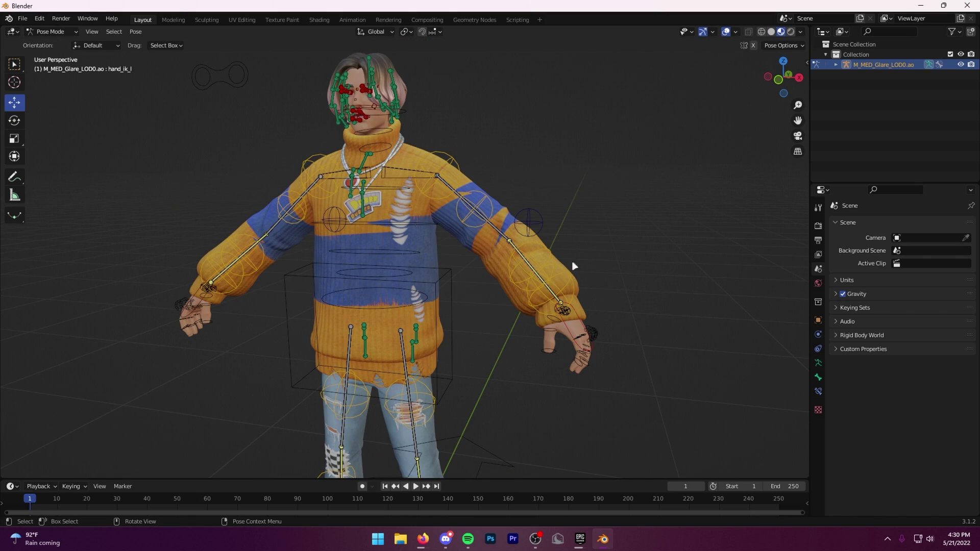
# Step: Try moving the left hand IK control (hand_ik_l) inward so that the arm bends with it
pyautogui.scroll(3, 602, 294)
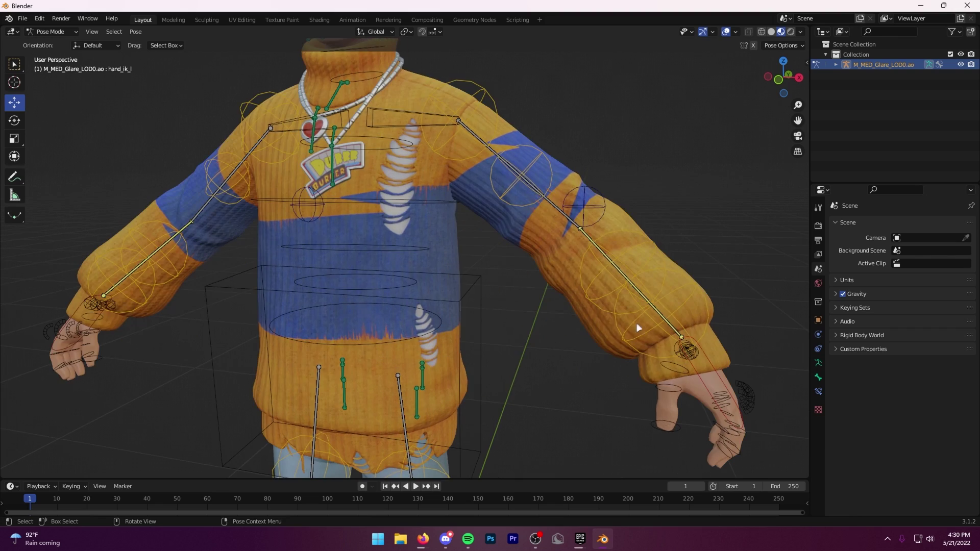
pyautogui.moveTo(636, 322); pyautogui.dragTo(597, 315, button='middle')
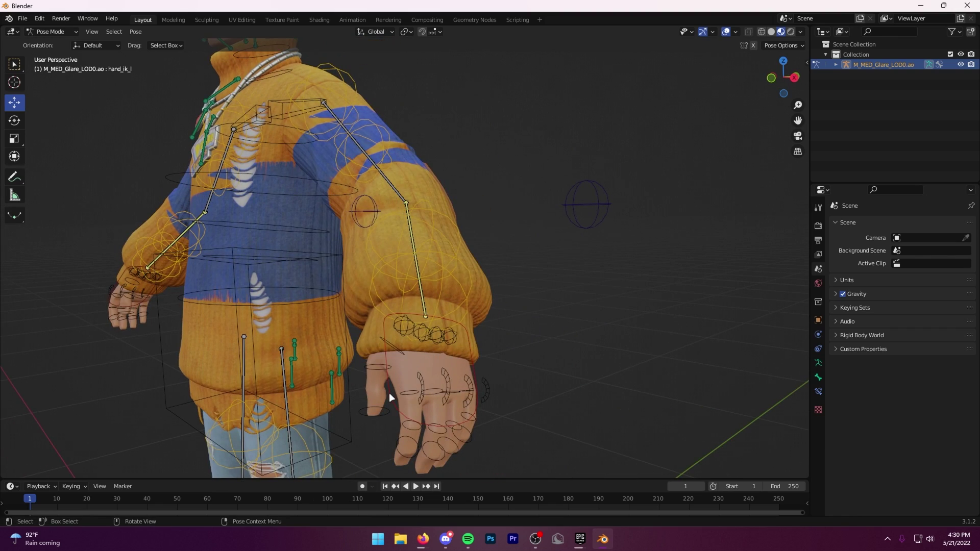
pyautogui.scroll(-3, 389, 393)
pyautogui.moveTo(385, 396); pyautogui.dragTo(331, 314, button='middle')
pyautogui.moveTo(494, 168); pyautogui.dragTo(446, 212, button='middle')
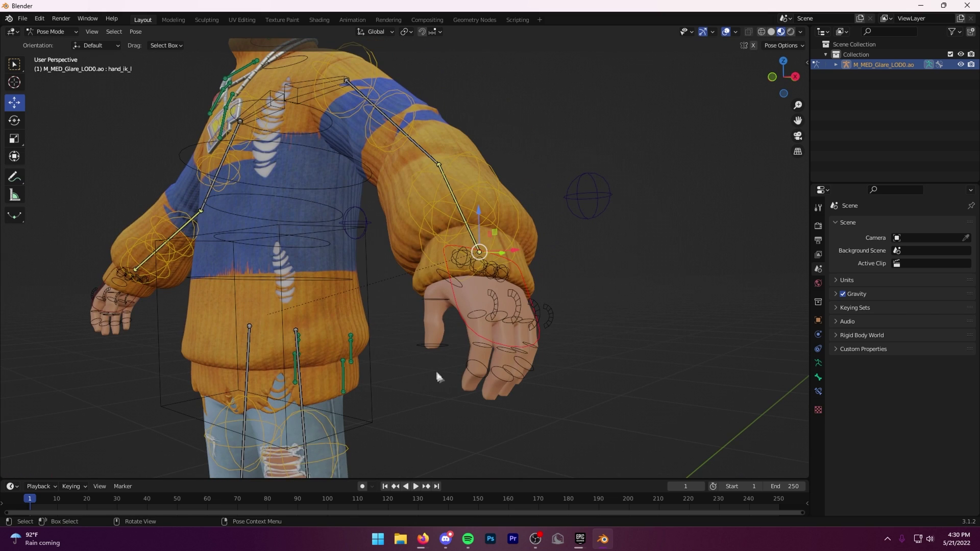
pyautogui.scroll(-4, 520, 278)
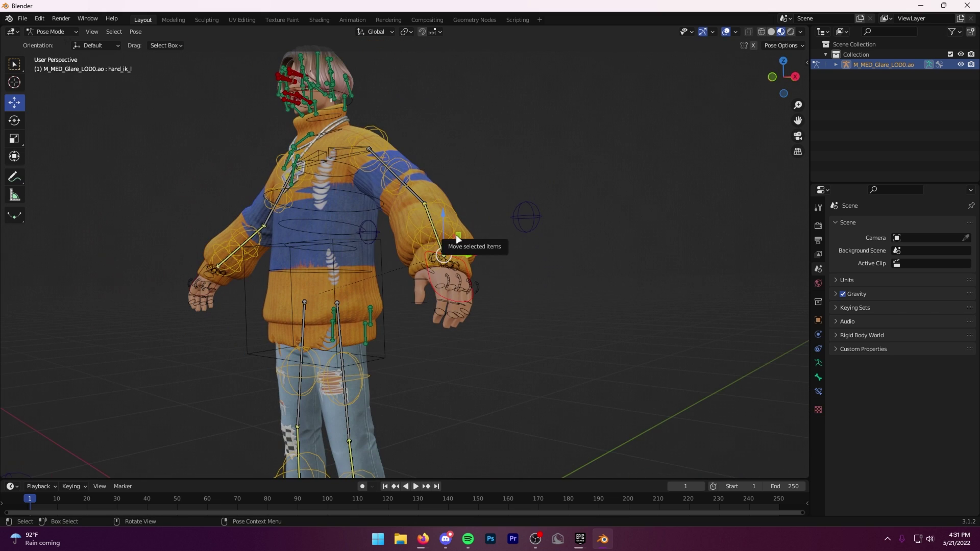
pyautogui.moveTo(459, 239); pyautogui.dragTo(452, 187)
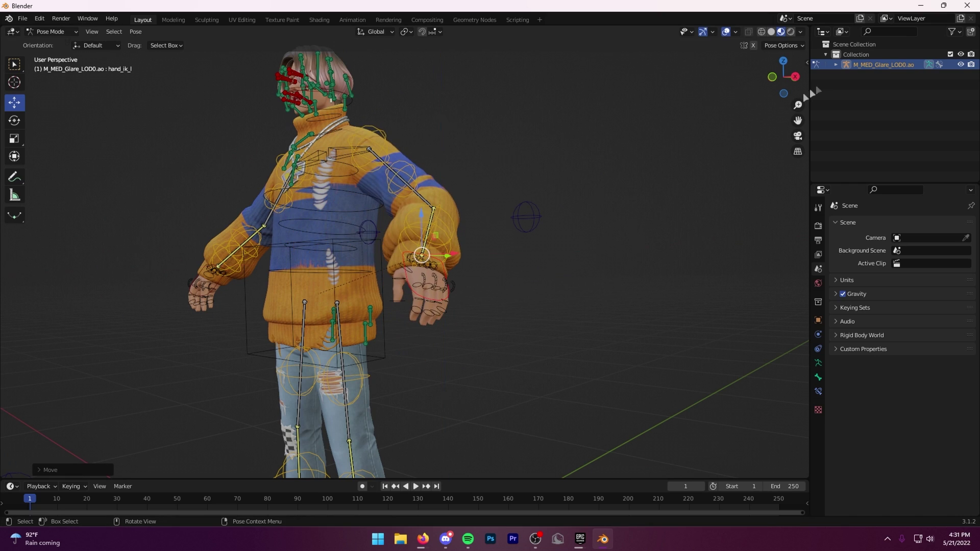
# Step: Set the viewport to Solid shading, try shifting the left hand IK control toward the body, and undo each move
pyautogui.click(772, 31)
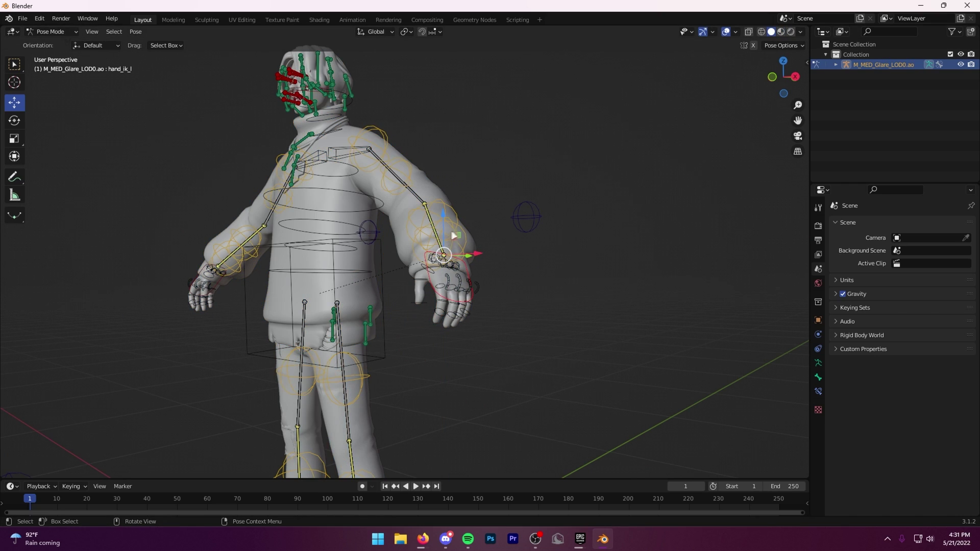
pyautogui.moveTo(454, 236); pyautogui.dragTo(428, 241)
pyautogui.hotkey('ctrl', 'z')
pyautogui.moveTo(451, 245); pyautogui.dragTo(562, 258, button='middle')
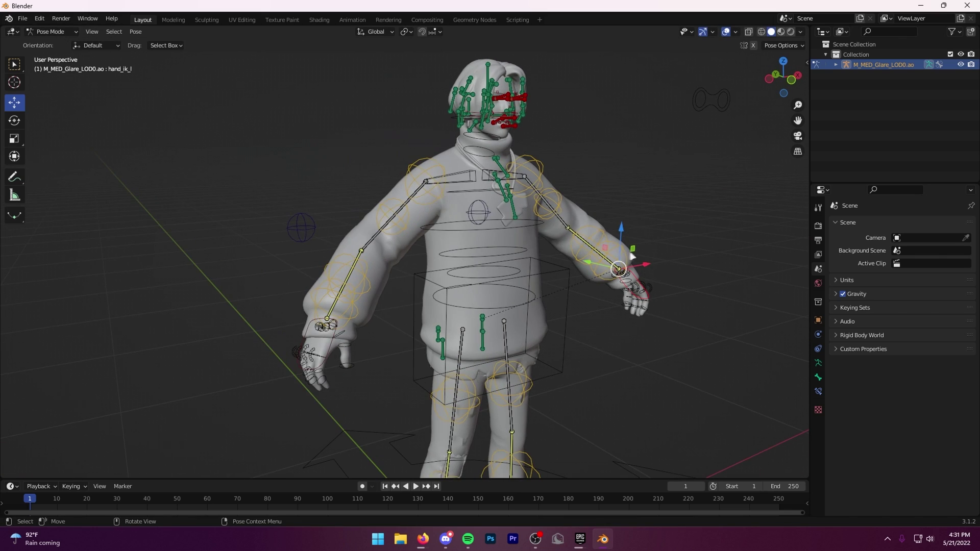
pyautogui.moveTo(605, 249); pyautogui.dragTo(561, 252)
pyautogui.hotkey('ctrl', 'z')
# Step: Try moving the right hand IK control (hand_ik_r) up and across, and undo the moves
pyautogui.click(320, 337)
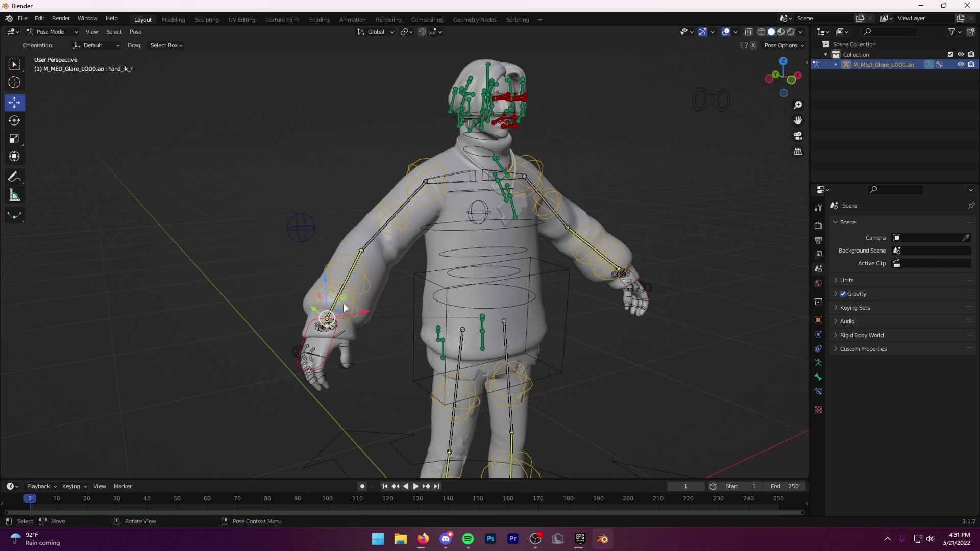
pyautogui.moveTo(345, 308); pyautogui.dragTo(398, 261)
pyautogui.hotkey('ctrl', 'z')
pyautogui.moveTo(345, 297); pyautogui.dragTo(317, 256)
pyautogui.click(16, 120)
pyautogui.hotkey('ctrl', 'z')
pyautogui.hotkey('ctrl', 'z')
pyautogui.hotkey('ctrl', 'z')
# Step: Select the right foot IK control (foot_ik_r), try raising it with the Move tool, and undo the move
pyautogui.moveTo(550, 242); pyautogui.dragTo(528, 254, button='middle')
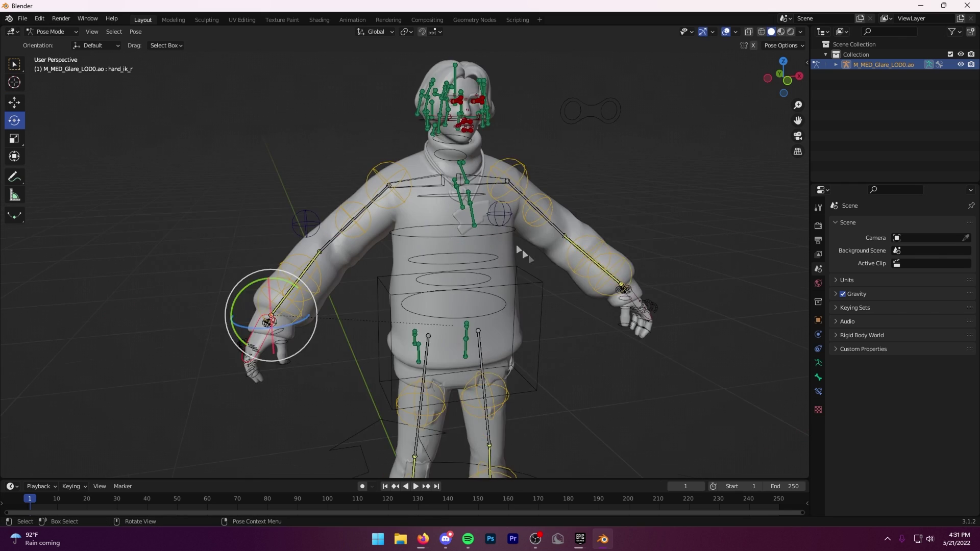
pyautogui.scroll(1, 542, 231)
pyautogui.moveTo(551, 217)
pyautogui.mouseDown(button='middle')
pyautogui.moveTo(553, 208)
pyautogui.moveTo(556, 220)
pyautogui.mouseUp(button='middle')
pyautogui.scroll(-3, 582, 352)
pyautogui.moveTo(576, 367); pyautogui.dragTo(503, 367, button='middle')
pyautogui.scroll(-2, 454, 377)
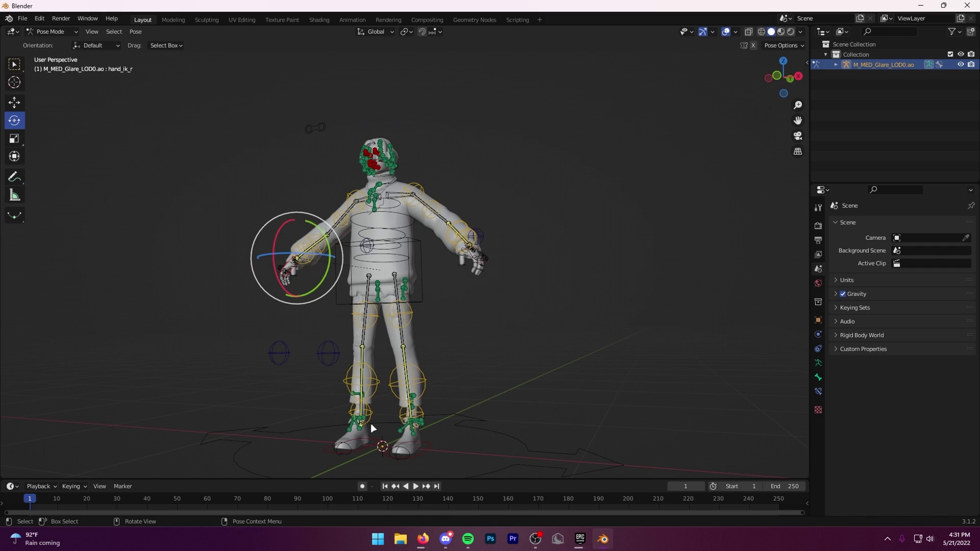
pyautogui.click(351, 451)
pyautogui.click(14, 102)
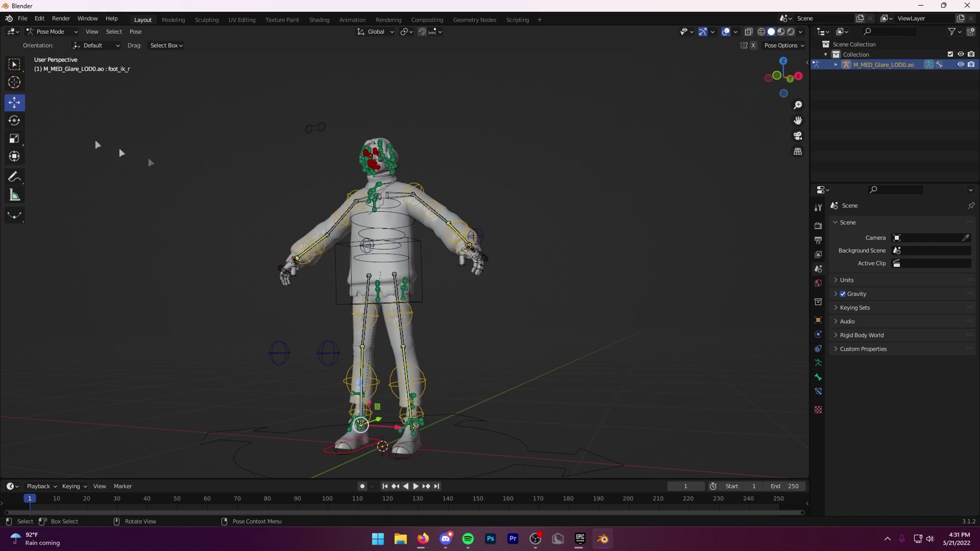
pyautogui.moveTo(347, 395); pyautogui.dragTo(383, 398, button='middle')
pyautogui.moveTo(366, 403); pyautogui.dragTo(354, 376)
pyautogui.hotkey('ctrl', 'z')
# Step: Try lifting the right foot IK control up to hip height to bend the knee, and revert it
pyautogui.moveTo(388, 382); pyautogui.dragTo(525, 393, button='middle')
pyautogui.moveTo(447, 408); pyautogui.dragTo(455, 287)
pyautogui.rightClick(437, 273)
pyautogui.moveTo(437, 273); pyautogui.dragTo(365, 279, button='middle')
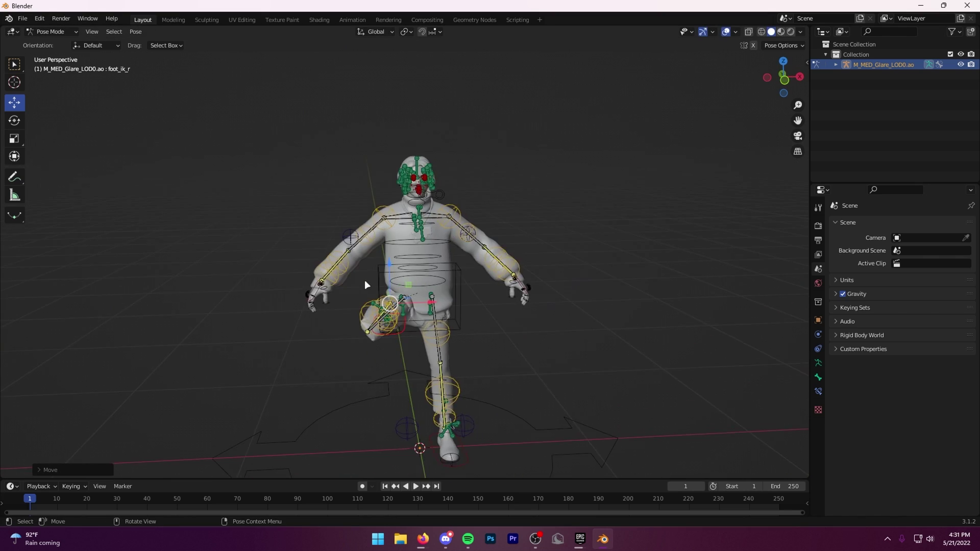
pyautogui.scroll(6, 364, 280)
pyautogui.scroll(-3, 437, 342)
pyautogui.moveTo(433, 342); pyautogui.dragTo(376, 350, button='middle')
pyautogui.scroll(-1, 357, 383)
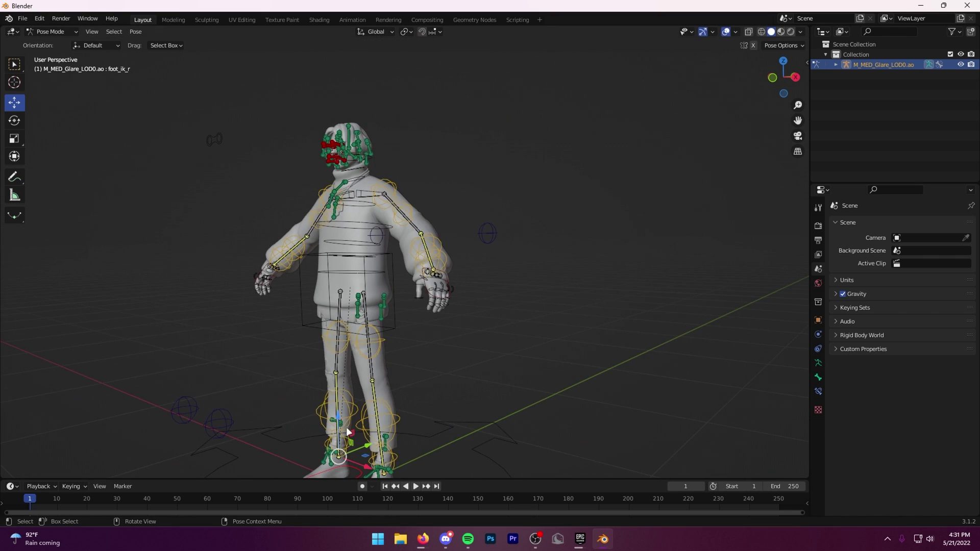
pyautogui.moveTo(345, 428); pyautogui.dragTo(337, 423, button='middle')
pyautogui.moveTo(347, 430); pyautogui.dragTo(343, 373)
pyautogui.rightClick(343, 373)
# Step: Select the pelvis control, try lowering it along the Z axis with the feet planted, and undo the move
pyautogui.moveTo(391, 388); pyautogui.dragTo(532, 359, button='middle')
pyautogui.scroll(1, 436, 378)
pyautogui.scroll(1, 431, 298)
pyautogui.moveTo(420, 353); pyautogui.dragTo(432, 362, button='middle')
pyautogui.scroll(-1, 432, 362)
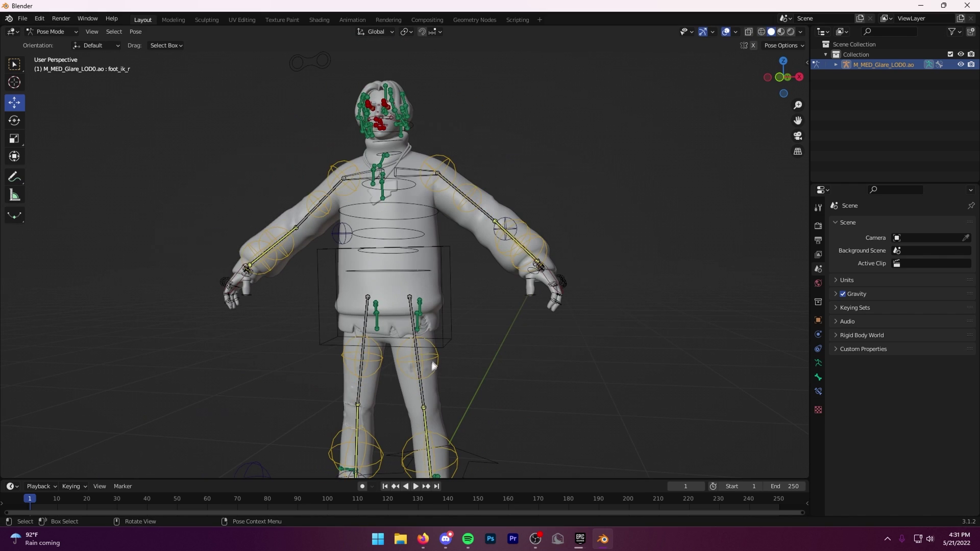
pyautogui.click(391, 336)
pyautogui.moveTo(385, 256); pyautogui.dragTo(415, 313)
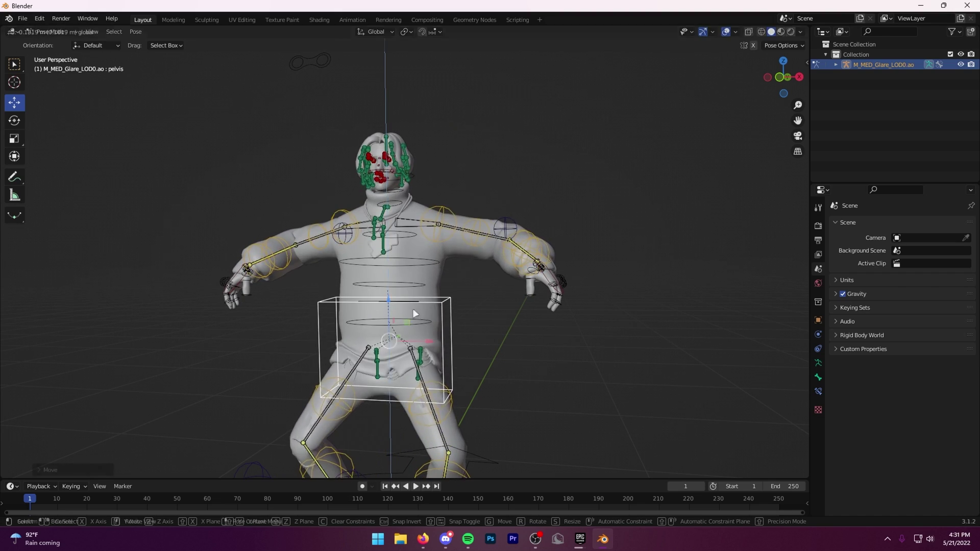
pyautogui.hotkey('ctrl', 'z')
# Step: Try lowering the pelvis control into a crouch while viewing the full character from the side
pyautogui.moveTo(509, 351); pyautogui.dragTo(468, 379, button='middle')
pyautogui.scroll(-2, 419, 345)
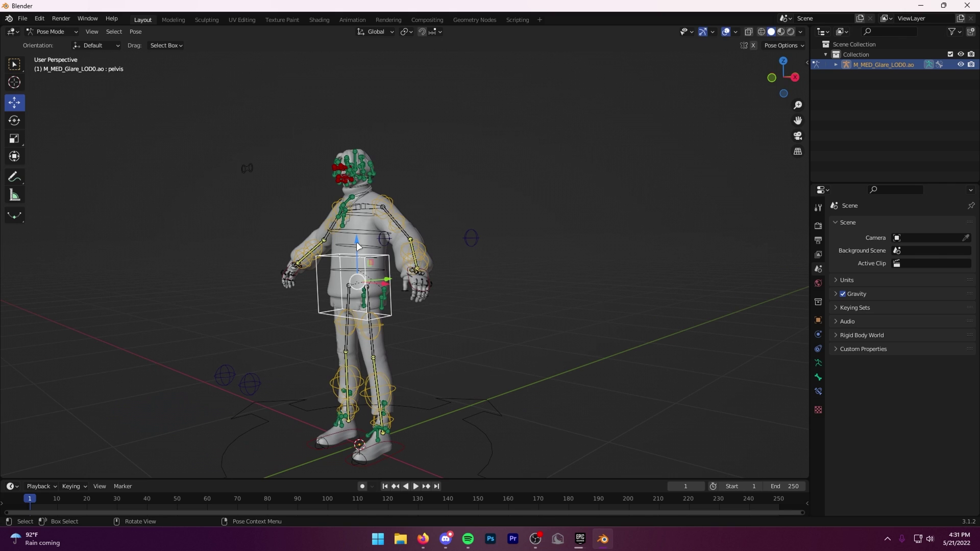
pyautogui.moveTo(358, 247); pyautogui.dragTo(354, 354)
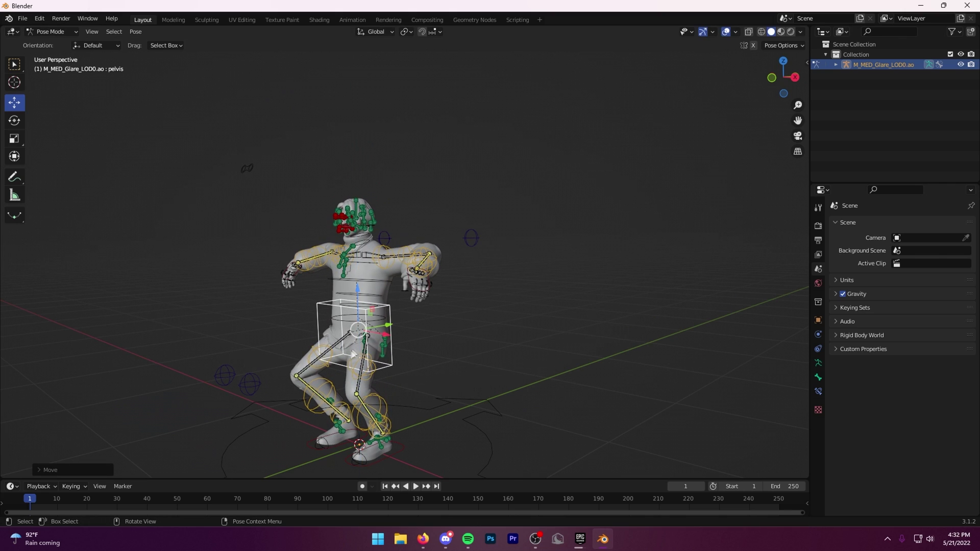
pyautogui.moveTo(383, 410)
pyautogui.mouseDown(button='middle')
pyautogui.moveTo(443, 383)
pyautogui.moveTo(567, 377)
pyautogui.moveTo(515, 375)
pyautogui.mouseUp(button='middle')
pyautogui.scroll(4, 515, 375)
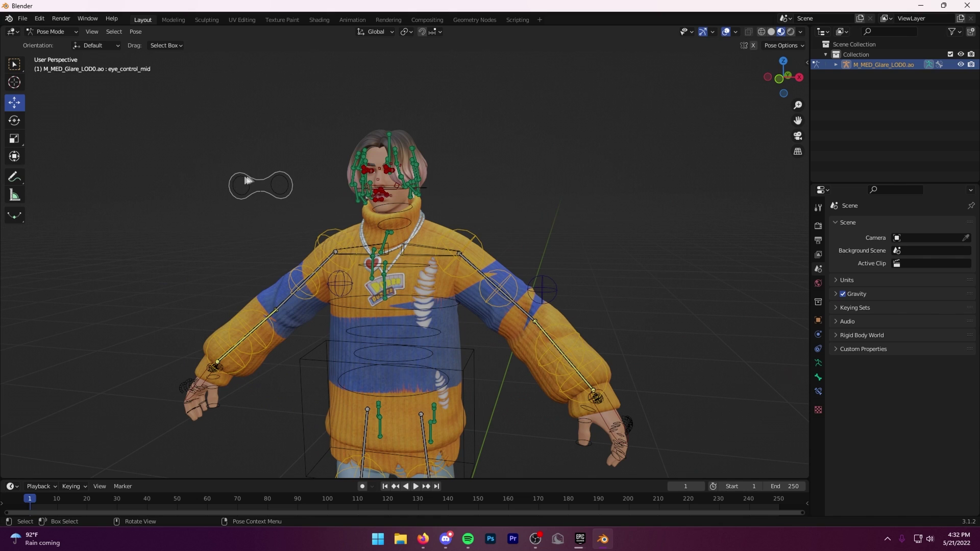
# Step: Move the eye_control_mid control about -0.35 m on X and 0.05 m on Z with Y locked, and check the eyes up close
pyautogui.click(252, 176)
pyautogui.press('g')
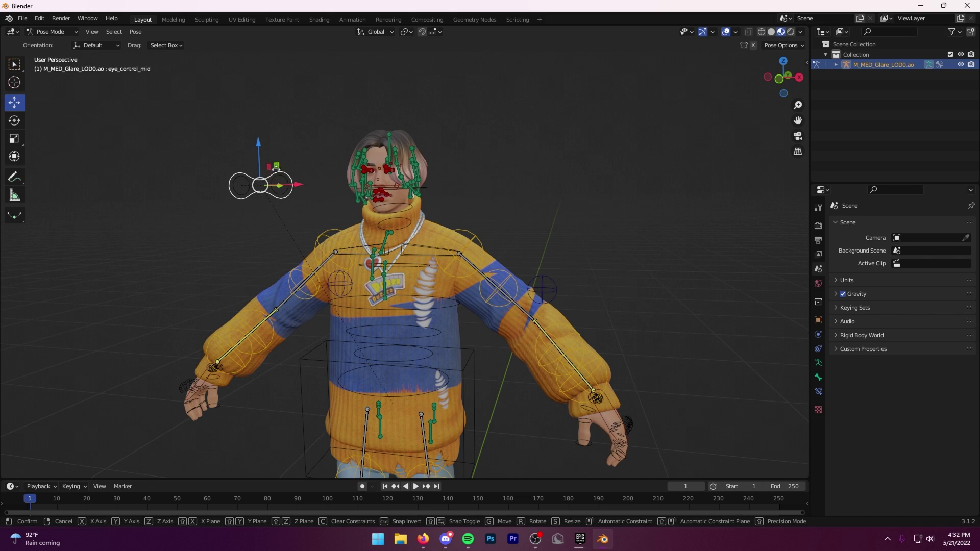
pyautogui.hotkey('shift', 'y')
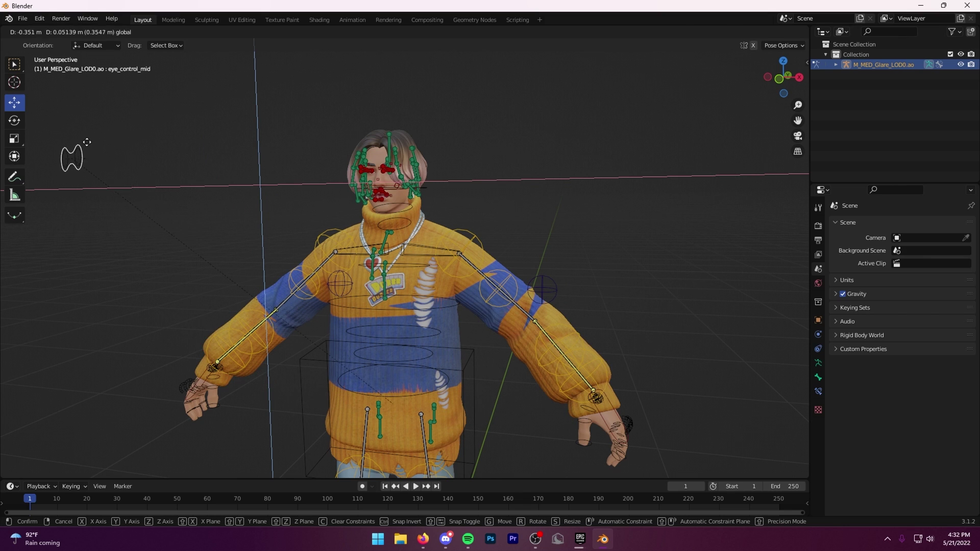
pyautogui.click(87, 141)
pyautogui.moveTo(87, 142); pyautogui.dragTo(252, 198, button='middle')
pyautogui.scroll(-1, 291, 220)
pyautogui.scroll(8, 477, 240)
pyautogui.moveTo(553, 179)
pyautogui.mouseDown(button='middle')
pyautogui.moveTo(525, 167)
pyautogui.moveTo(544, 176)
pyautogui.mouseUp(button='middle')
pyautogui.scroll(1, 543, 176)
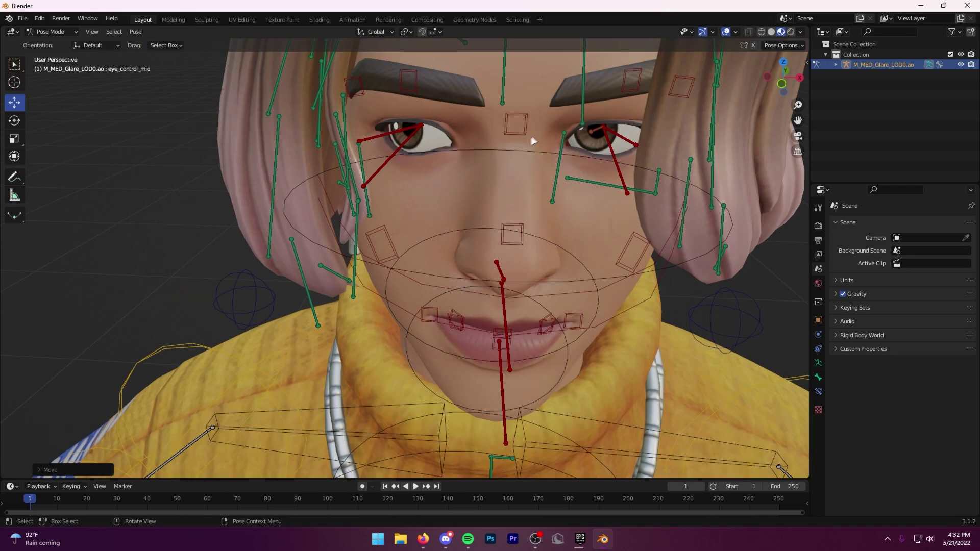
pyautogui.scroll(-7, 492, 240)
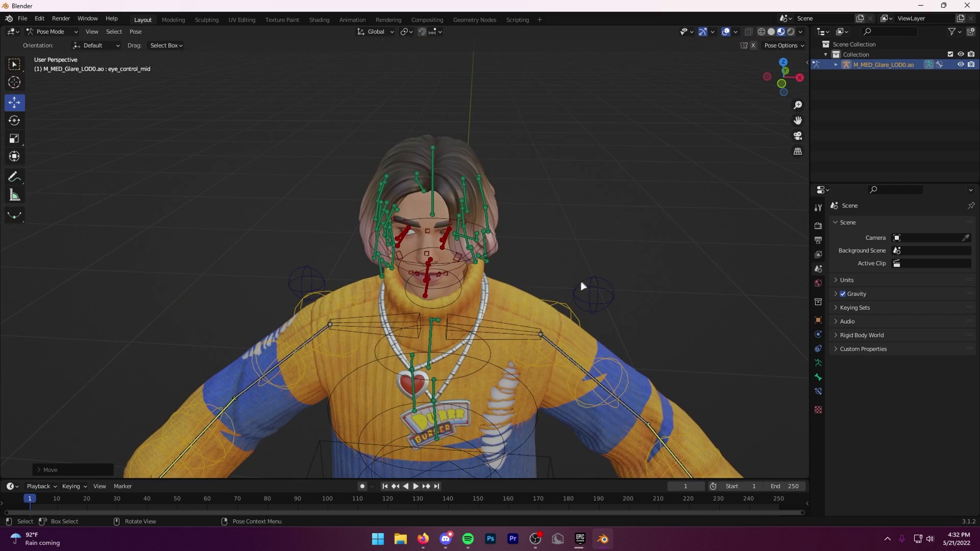
pyautogui.scroll(7, 505, 212)
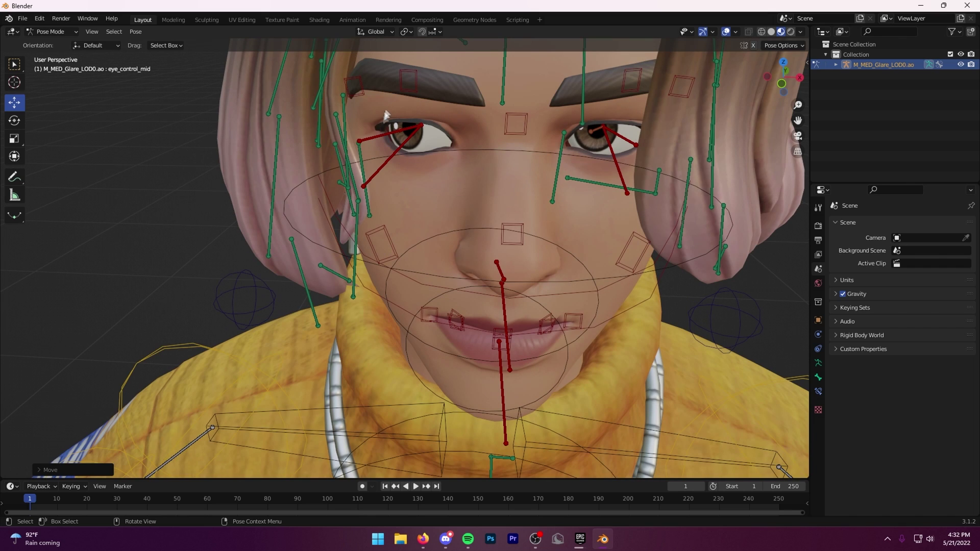
pyautogui.scroll(-6, 569, 215)
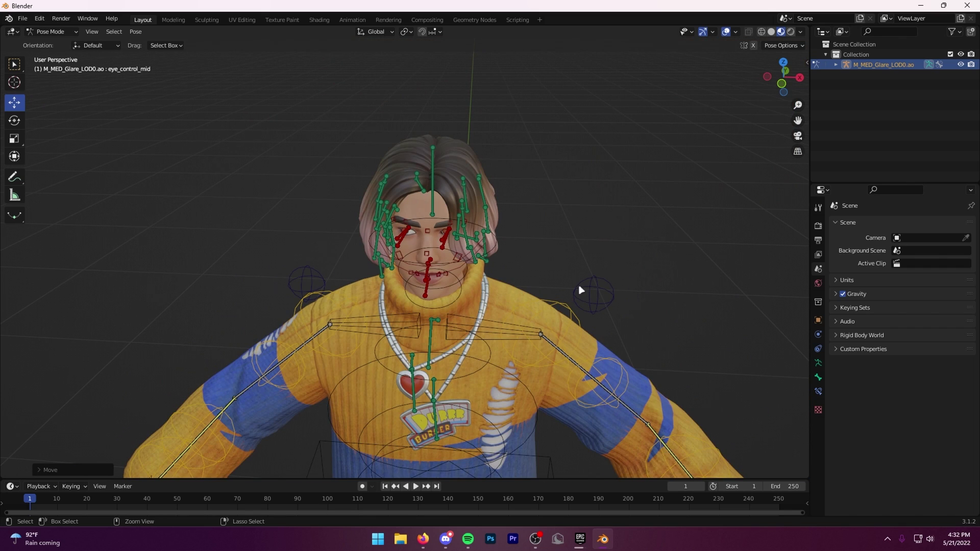
# Step: Move the pole_elbow_l control freely behind the left arm to aim the elbow, and try the same with pole_elbow_r on the right arm
pyautogui.moveTo(581, 290); pyautogui.dragTo(612, 338, button='middle')
pyautogui.press('g')
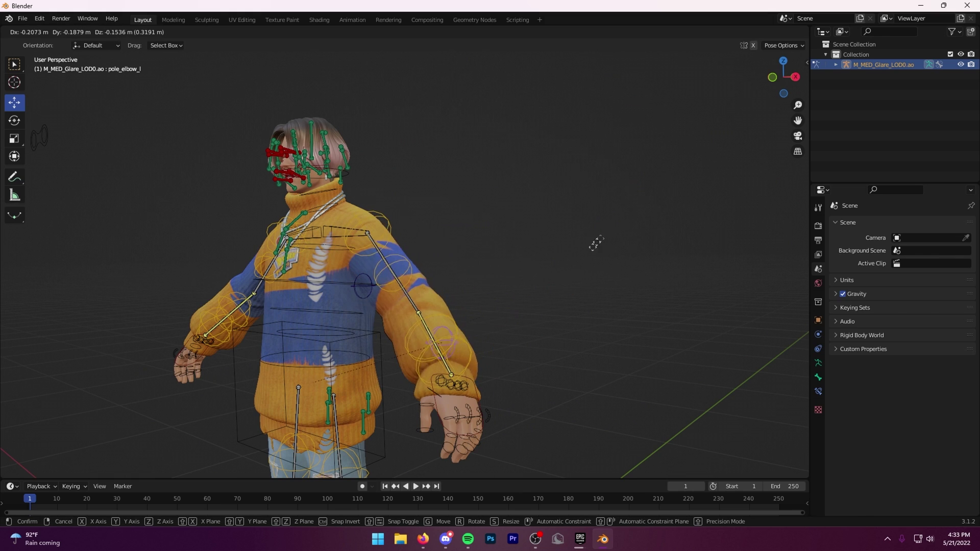
pyautogui.click(516, 312)
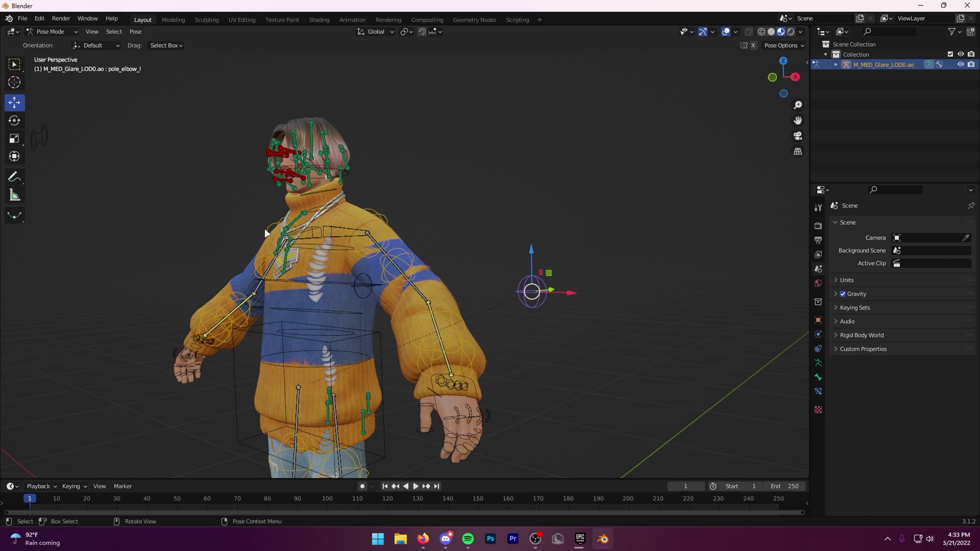
pyautogui.moveTo(265, 228); pyautogui.dragTo(383, 275, button='middle')
pyautogui.moveTo(354, 306); pyautogui.dragTo(245, 218)
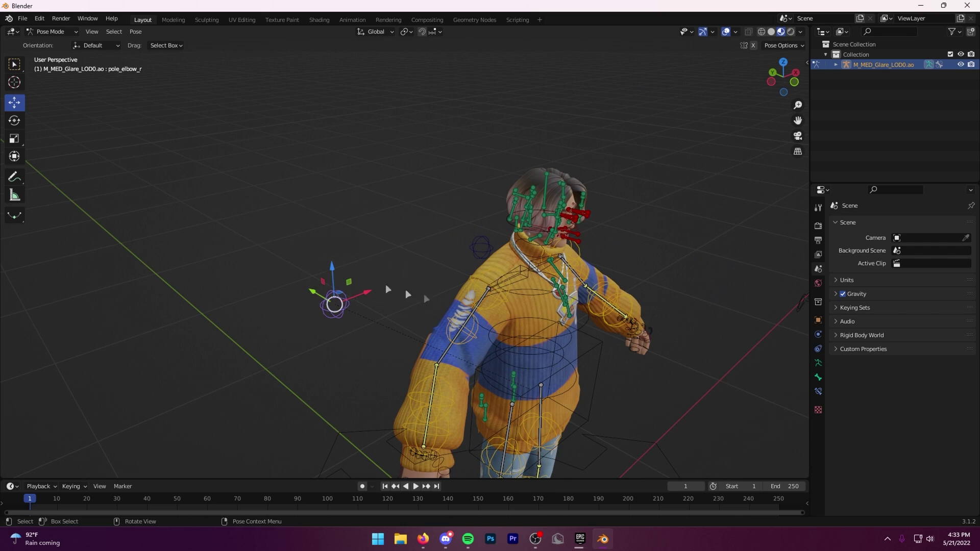
# Step: Try moving the pole_knee_l control about 0.5 m along the global X axis to swing the left knee outward
pyautogui.moveTo(385, 283); pyautogui.dragTo(534, 299, button='middle')
pyautogui.scroll(-3, 452, 353)
pyautogui.scroll(4, 452, 353)
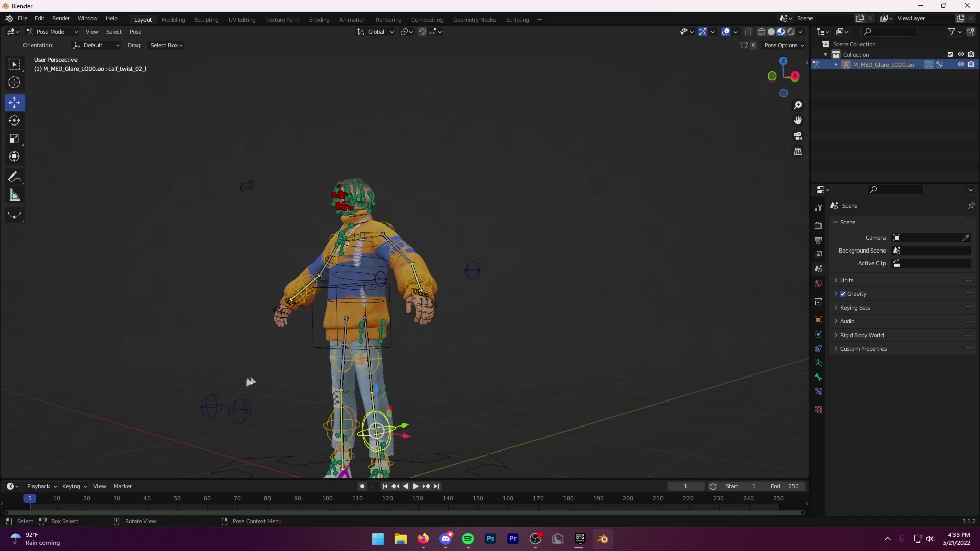
pyautogui.click(241, 407)
pyautogui.moveTo(241, 407); pyautogui.dragTo(334, 406, button='middle')
pyautogui.press('g')
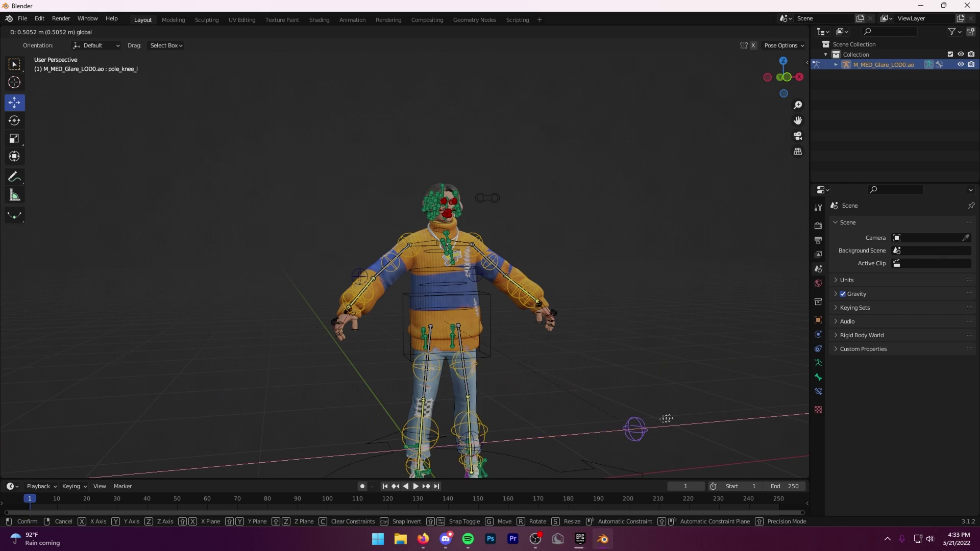
pyautogui.rightClick(599, 407)
# Step: Switch the character's armature from Pose Mode to Object Mode
pyautogui.scroll(3, 612, 396)
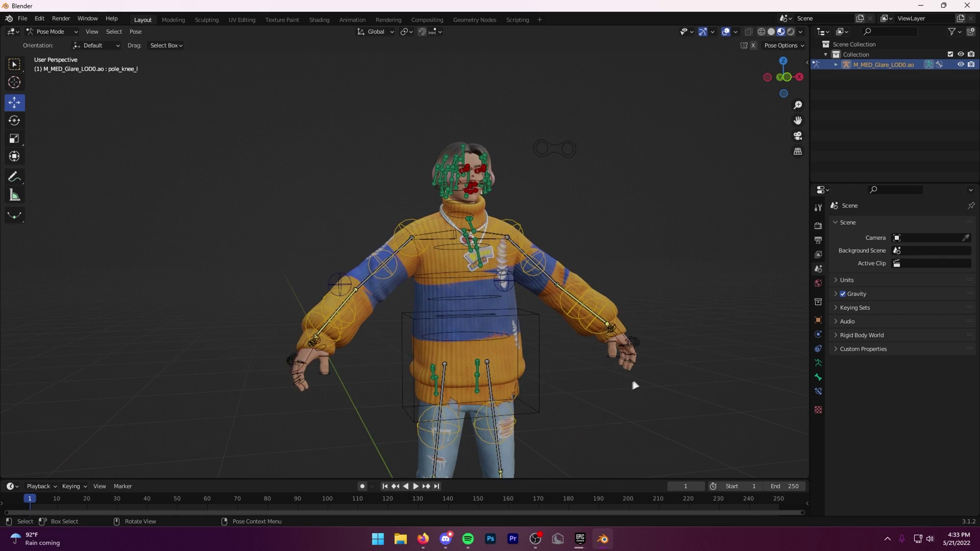
pyautogui.moveTo(632, 383); pyautogui.dragTo(598, 380, button='middle')
pyautogui.scroll(-3, 598, 381)
pyautogui.click(58, 33)
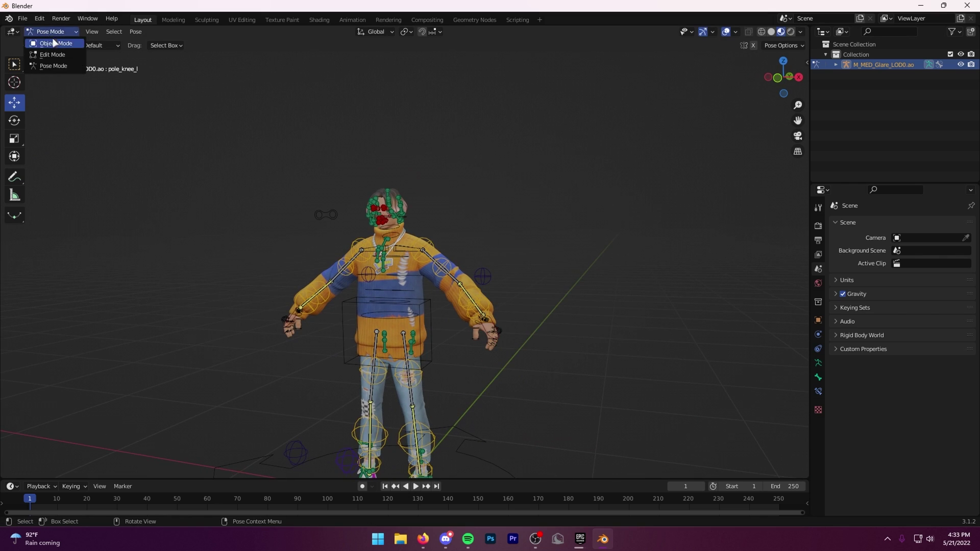
pyautogui.click(54, 43)
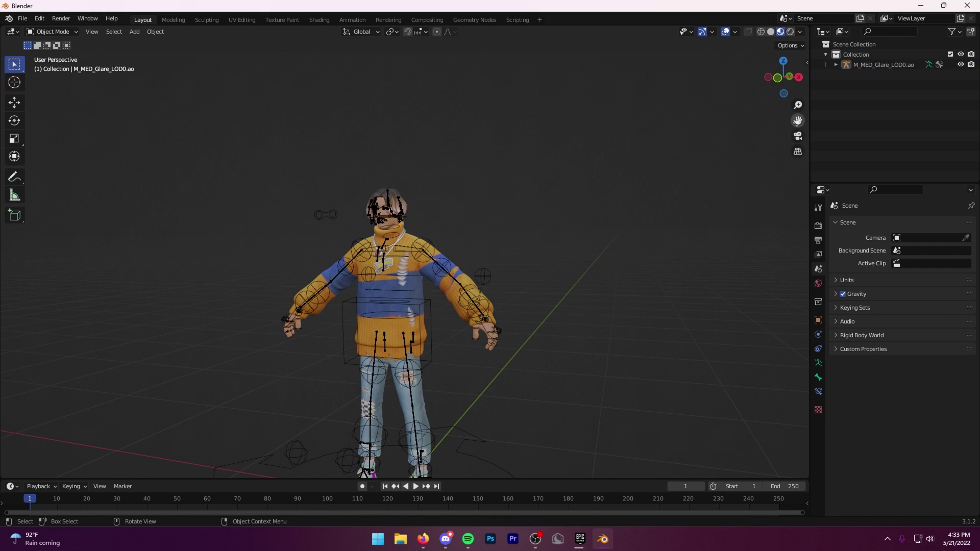
pyautogui.moveTo(798, 120); pyautogui.dragTo(804, 26)
pyautogui.scroll(2, 438, 303)
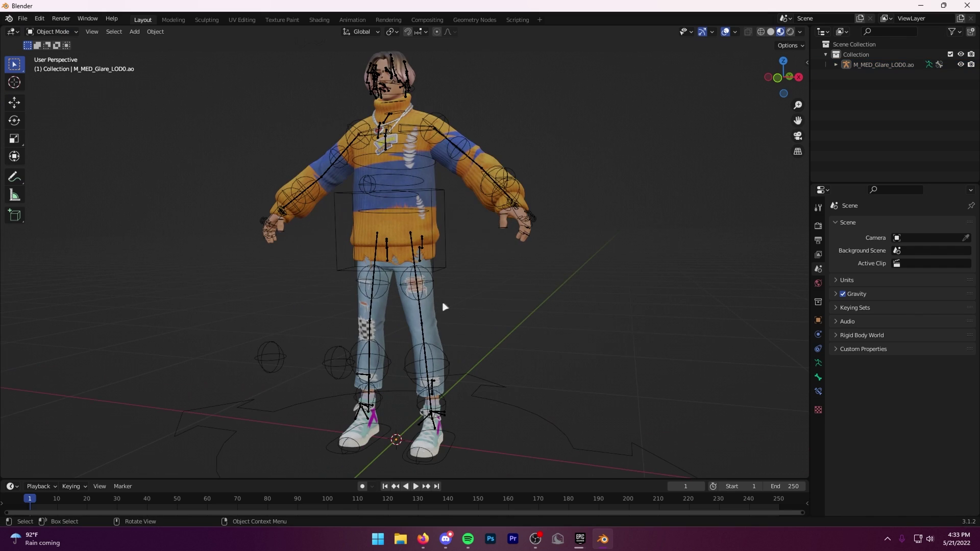